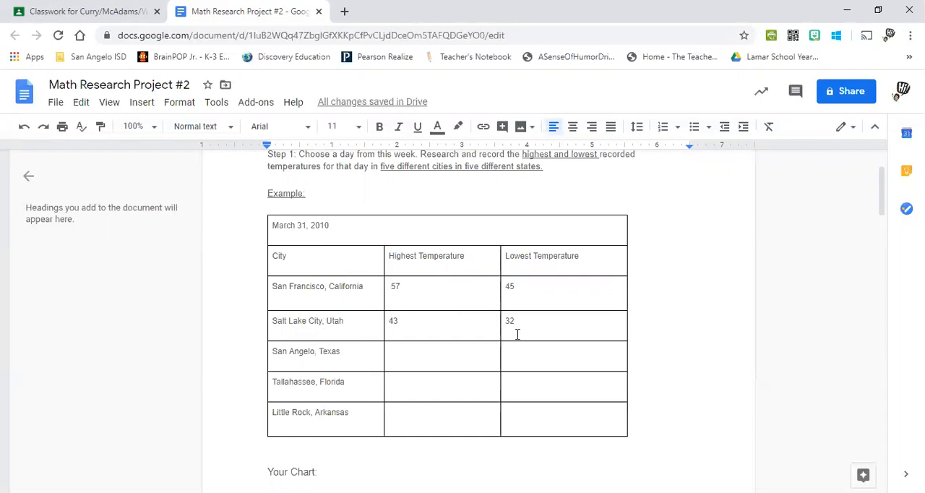
- Open the Create a Graph Classic website linked under Step 2 and start creating a bar graph
drag(879, 206, 876, 253)
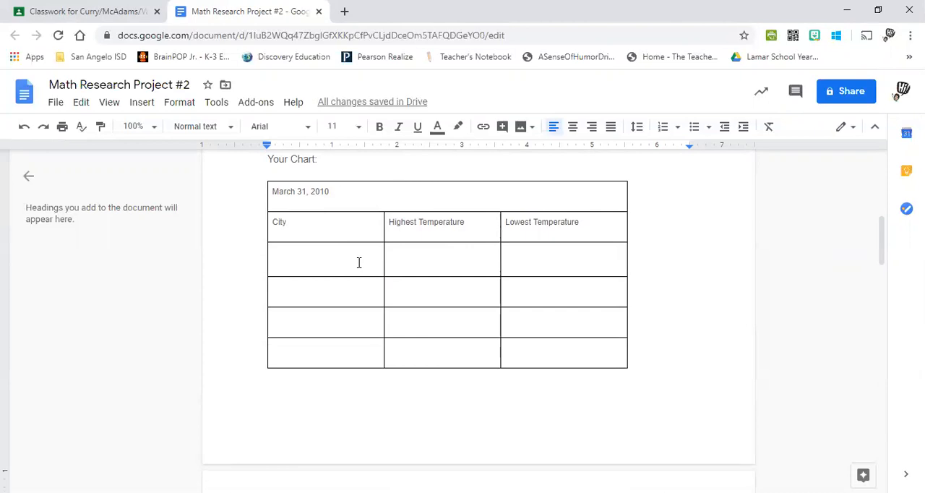
click(359, 262)
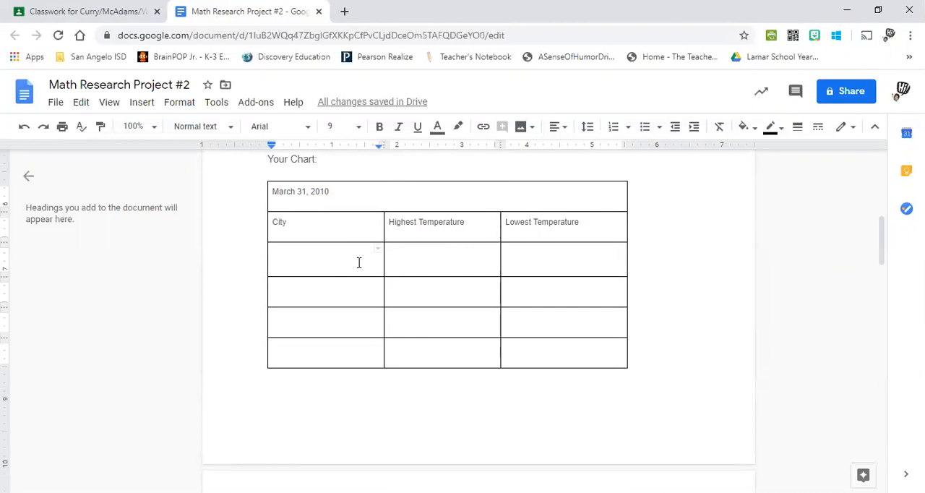
drag(879, 247, 874, 226)
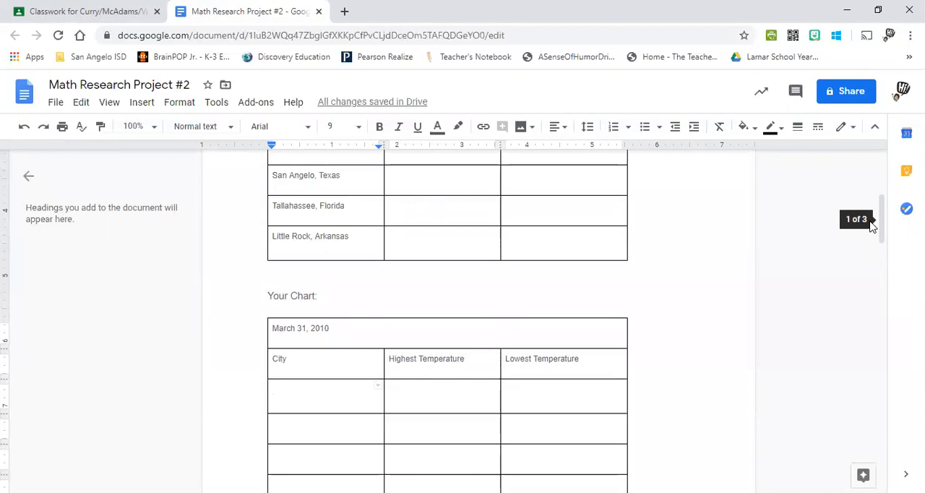
drag(882, 221, 879, 302)
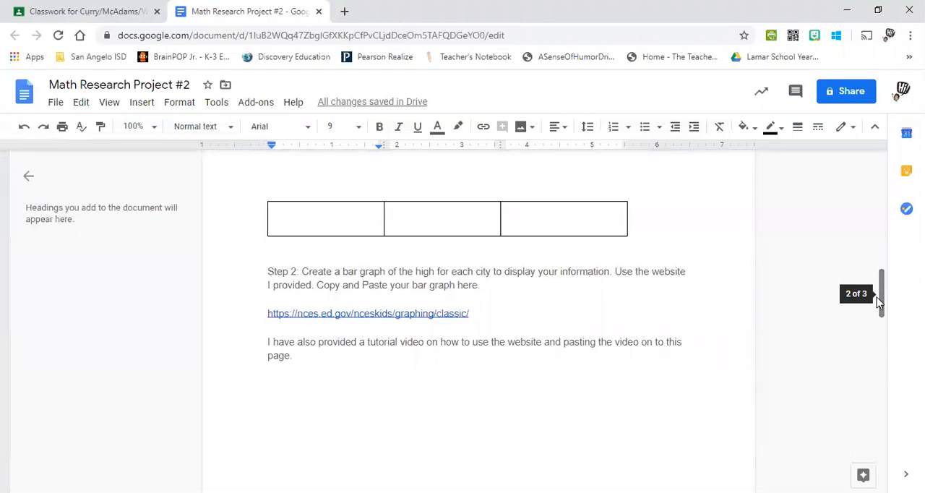
click(452, 315)
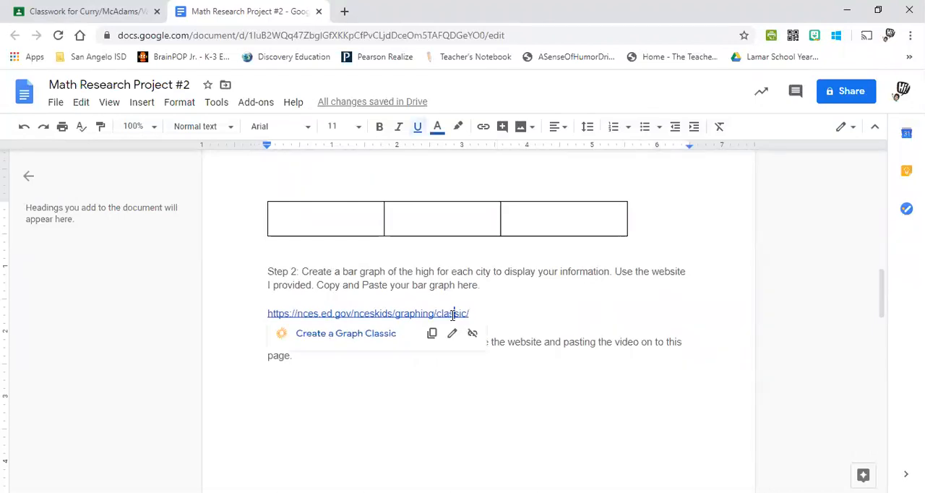
click(390, 340)
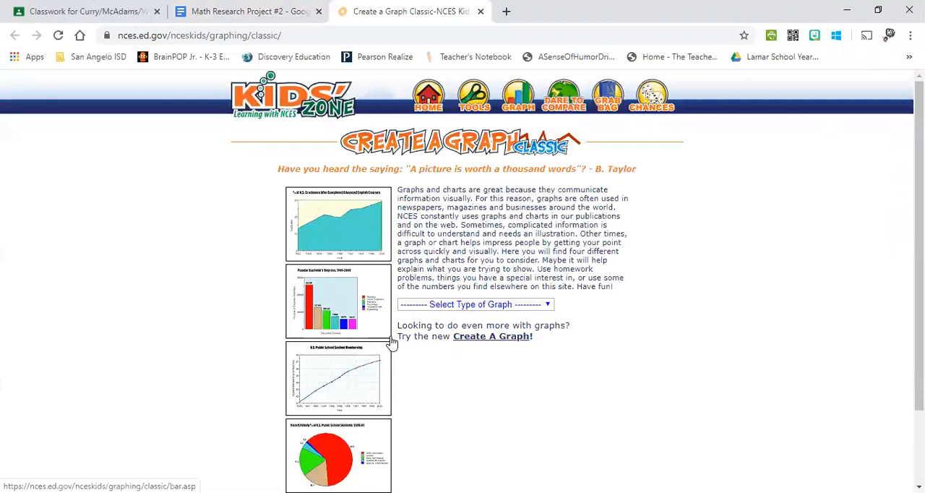
click(366, 316)
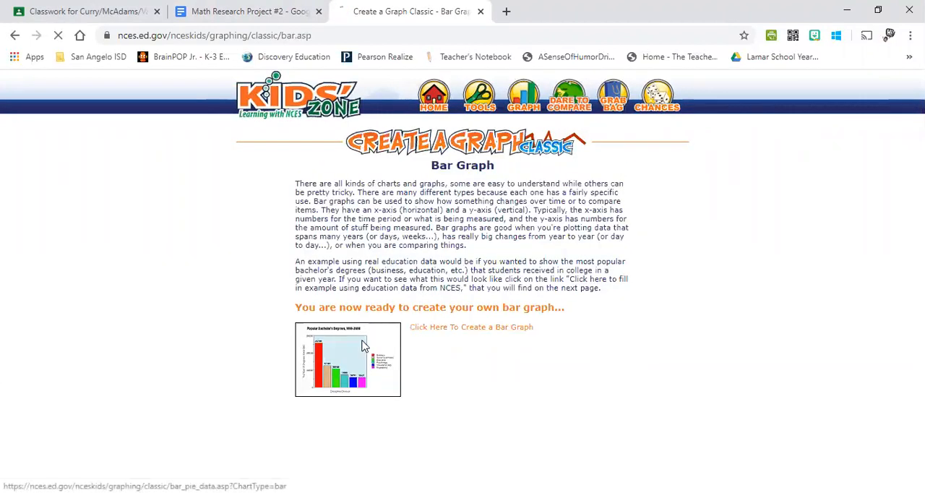
click(363, 347)
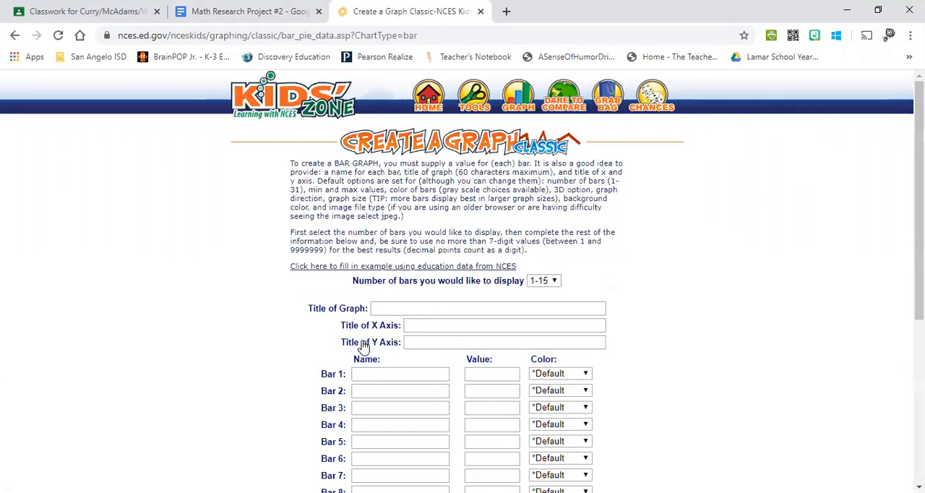
- Title the graph "Temperature on March 31", with "City" for the X axis and "Temperature" for the Y axis
click(378, 308)
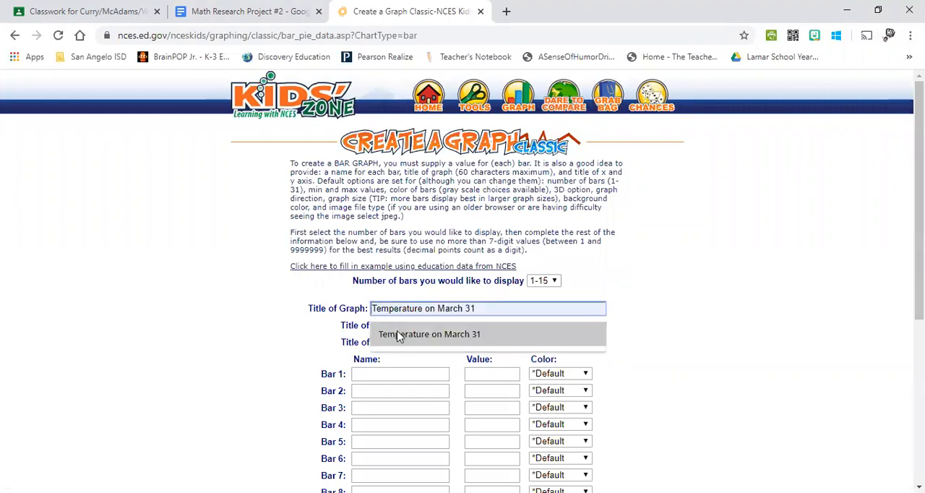
click(399, 335)
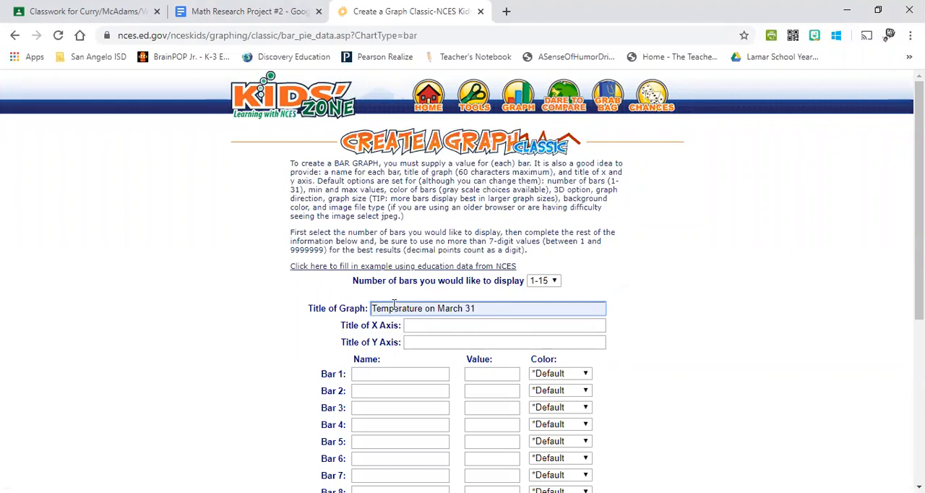
click(471, 325)
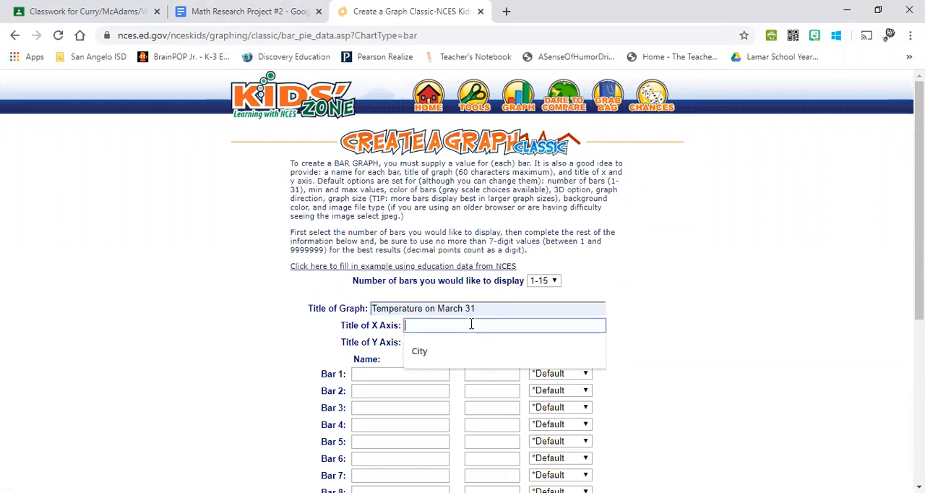
click(454, 353)
click(443, 342)
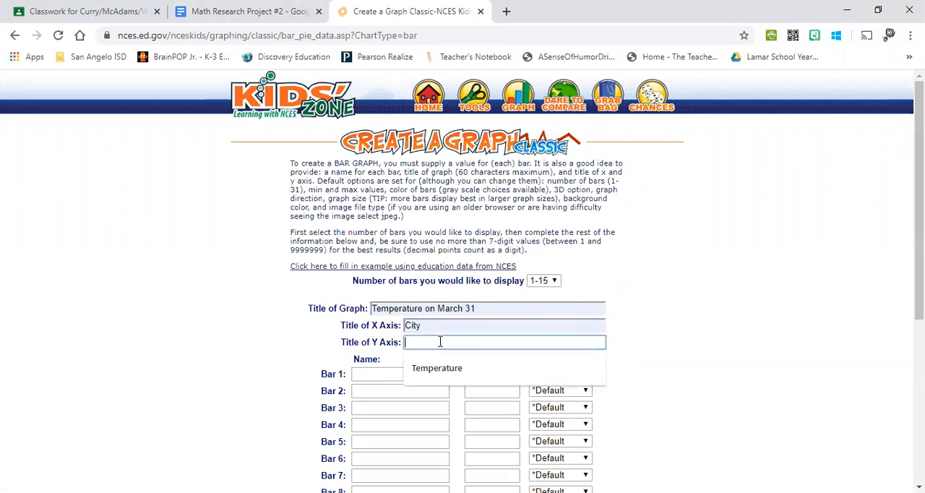
click(438, 368)
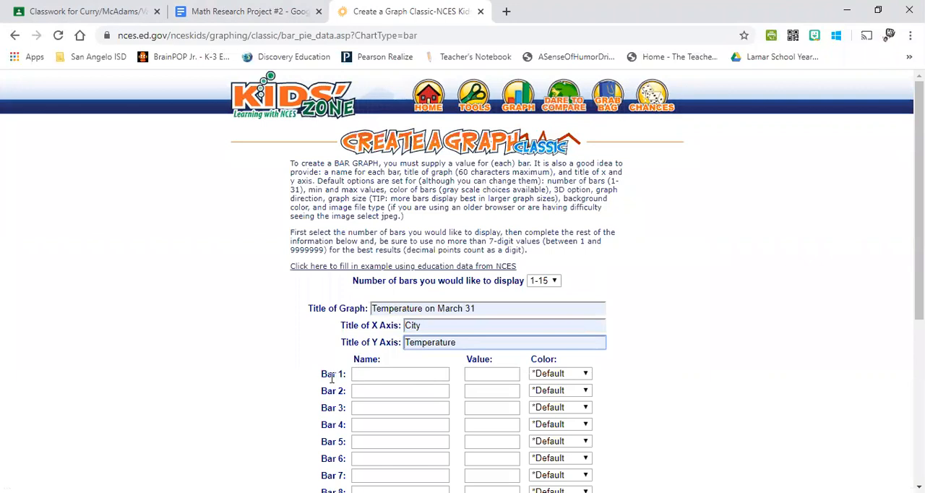
- Name bars 1 to 5 San Francisco, Salt Lake City, San Angelo, Tallahassee and Little Rock
click(364, 375)
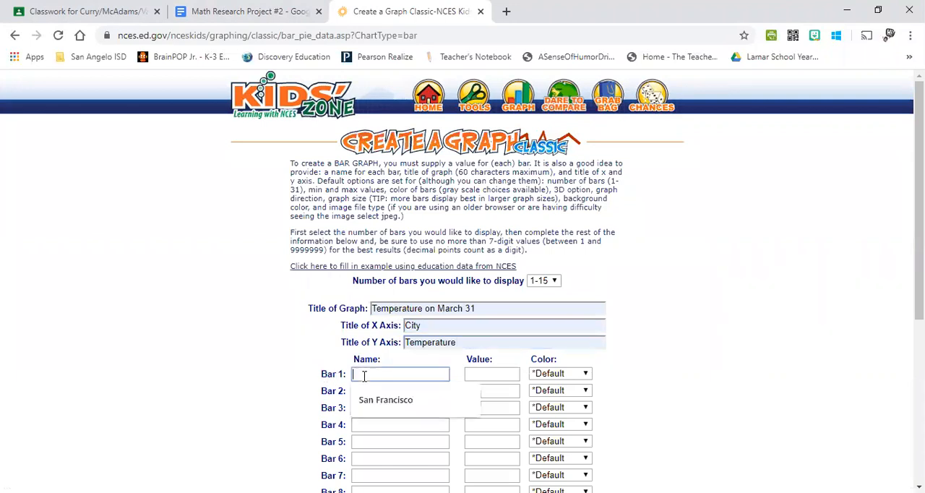
click(365, 399)
click(369, 391)
click(367, 415)
click(369, 410)
click(373, 435)
click(374, 426)
click(373, 449)
click(374, 442)
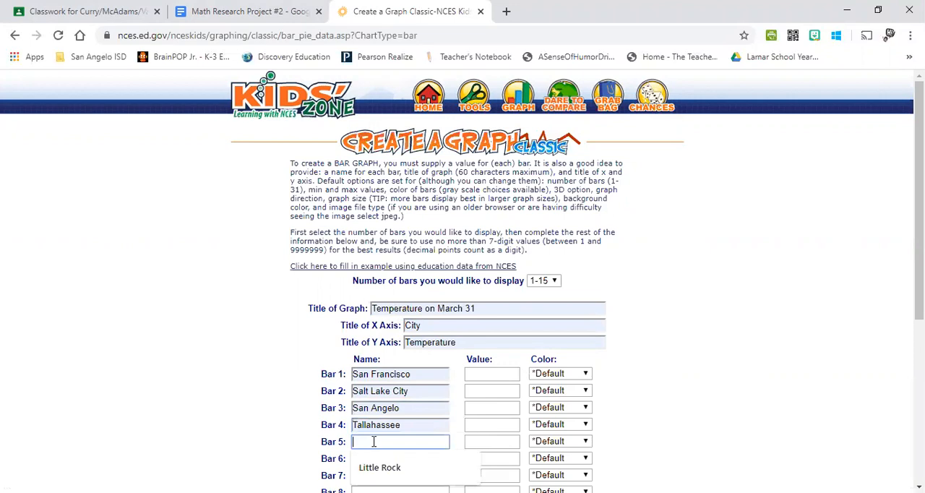
click(374, 463)
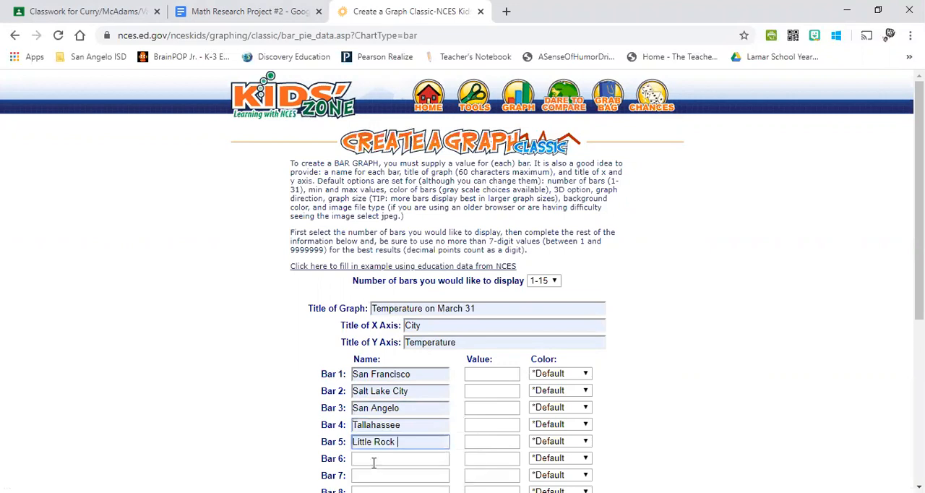
- Enter the values 61, 54, 60, 75 and 80 for bars 1 to 5
click(478, 376)
click(477, 402)
click(477, 391)
click(477, 420)
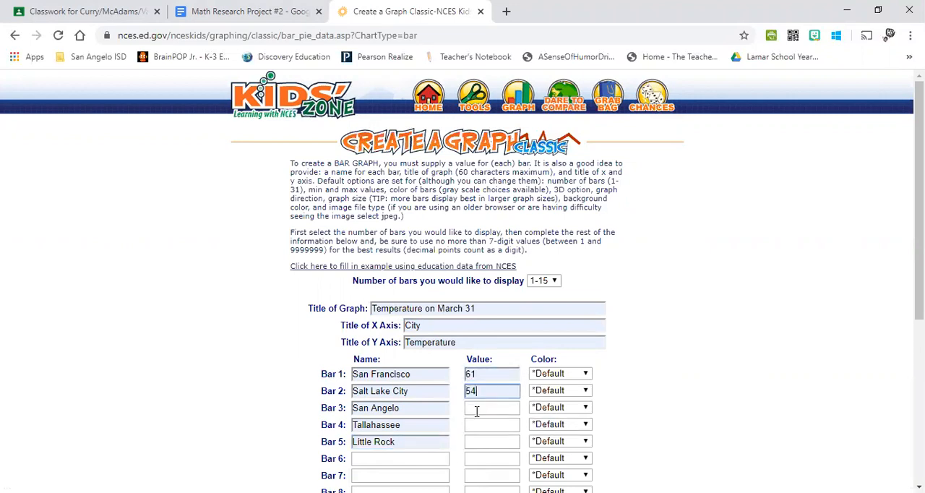
click(475, 408)
click(472, 437)
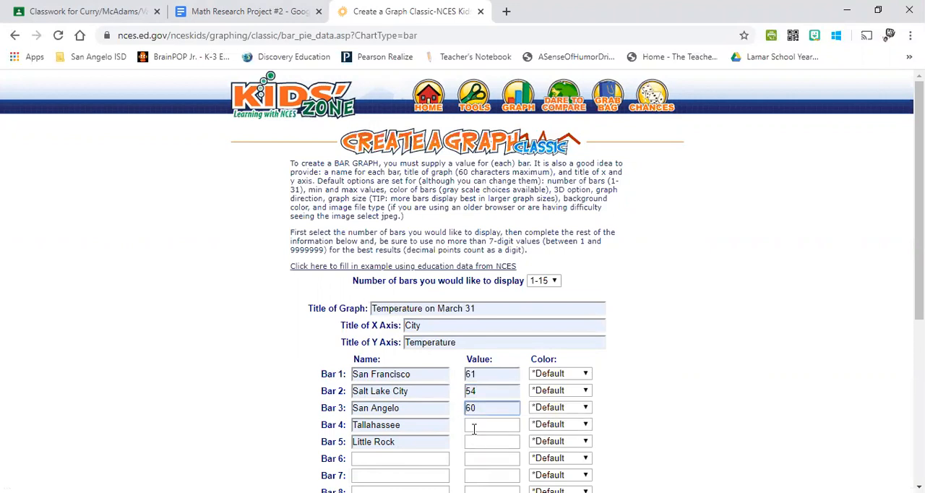
click(473, 427)
click(473, 449)
click(474, 441)
click(474, 466)
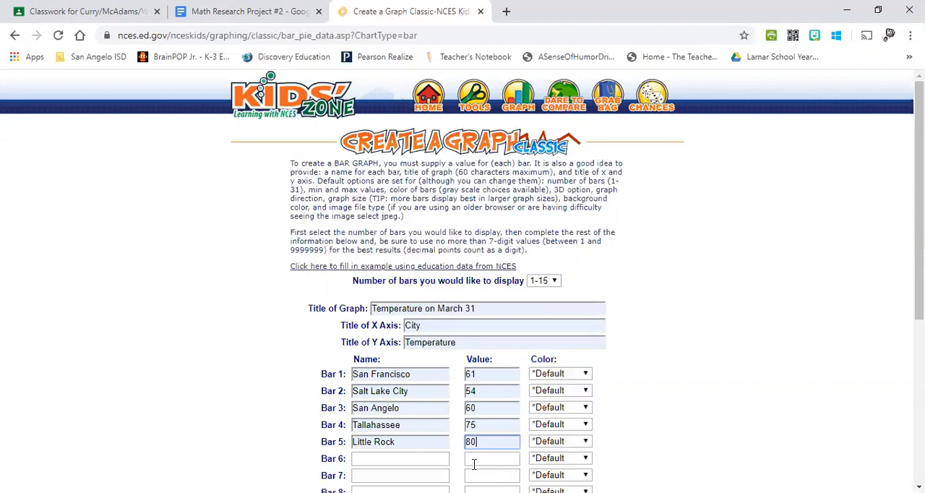
- Color bars 1 to 5 Yellow, Lime Green, Dark Blue, Orange and Purple
click(556, 375)
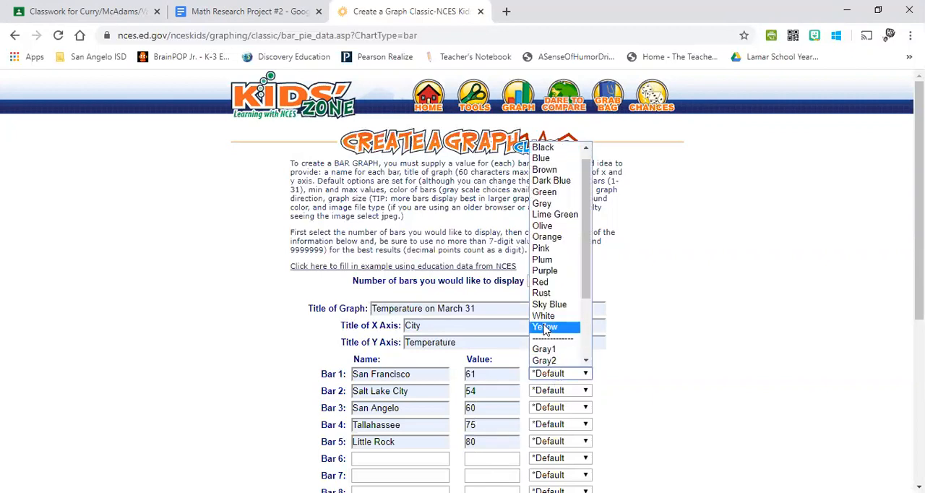
click(544, 329)
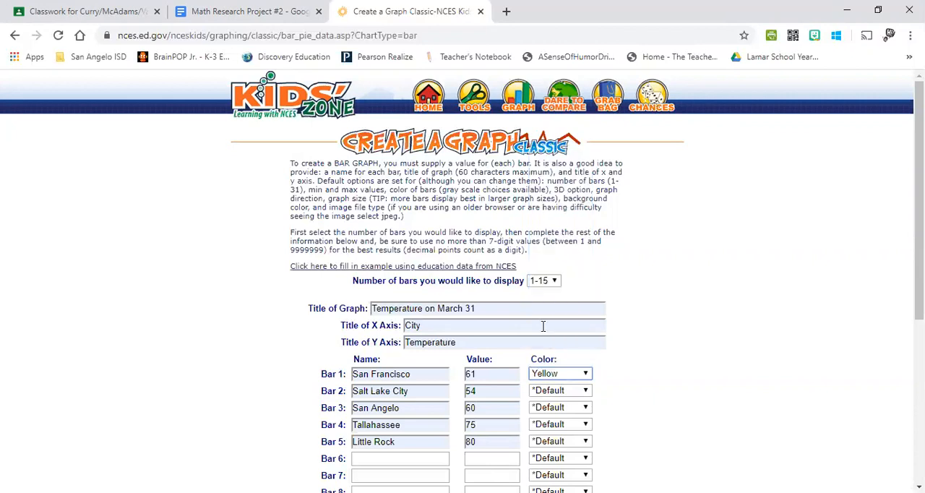
click(555, 393)
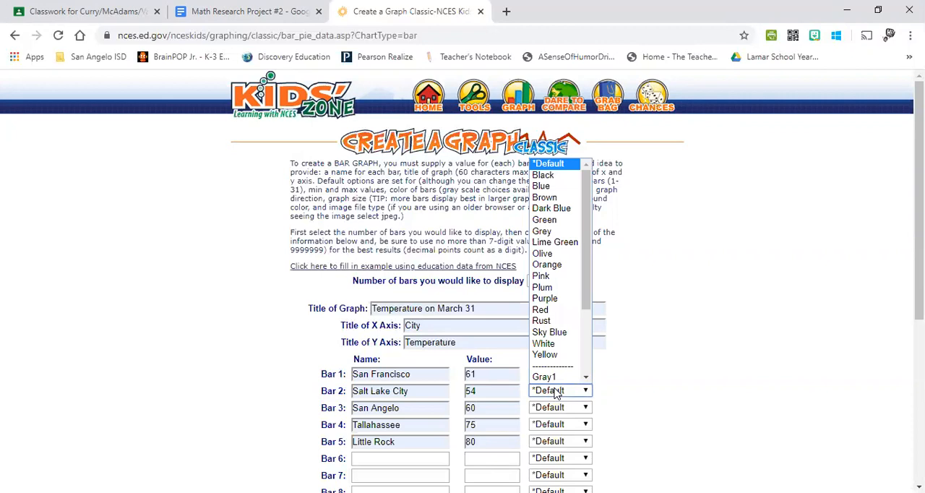
click(562, 242)
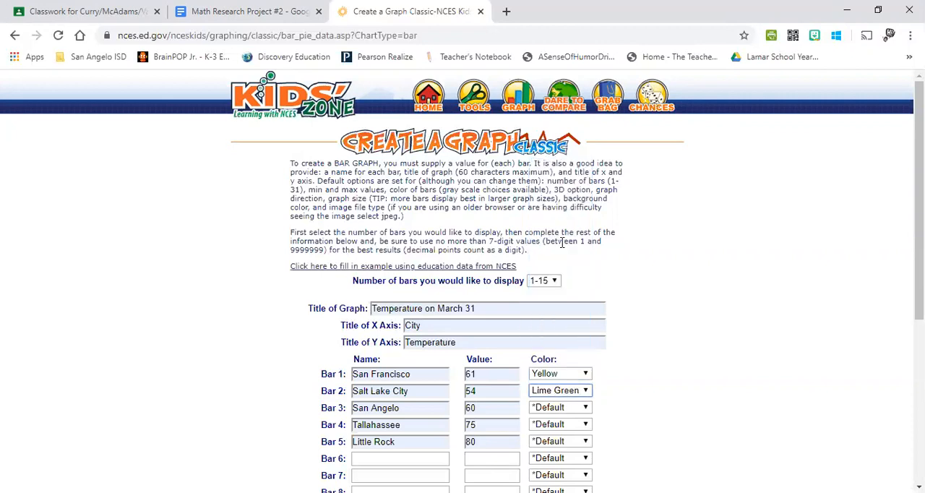
click(562, 409)
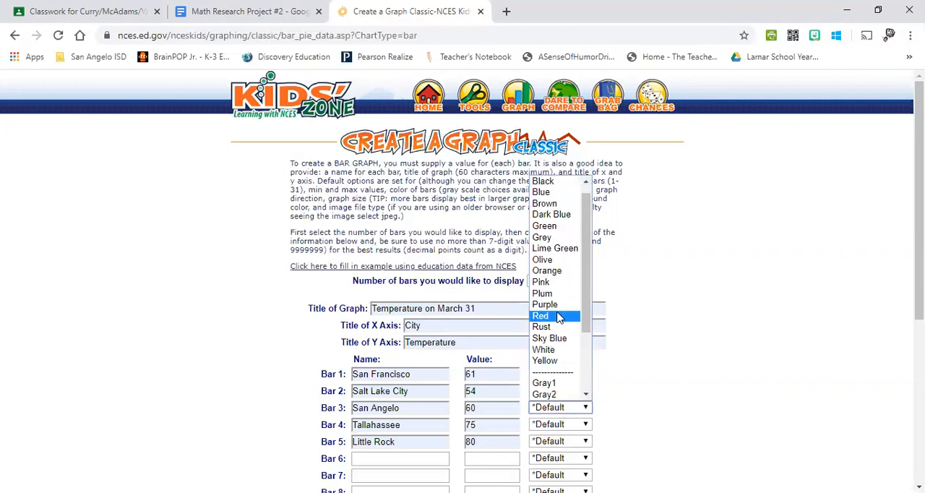
click(554, 216)
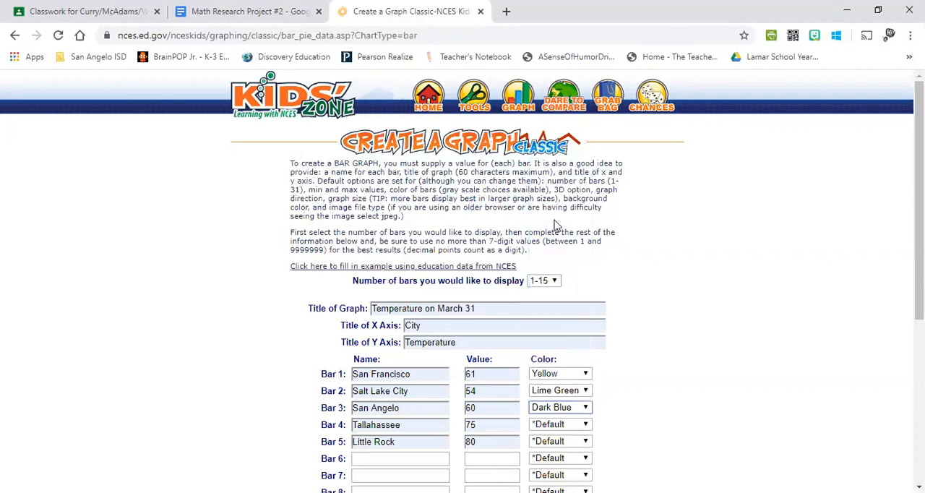
click(578, 425)
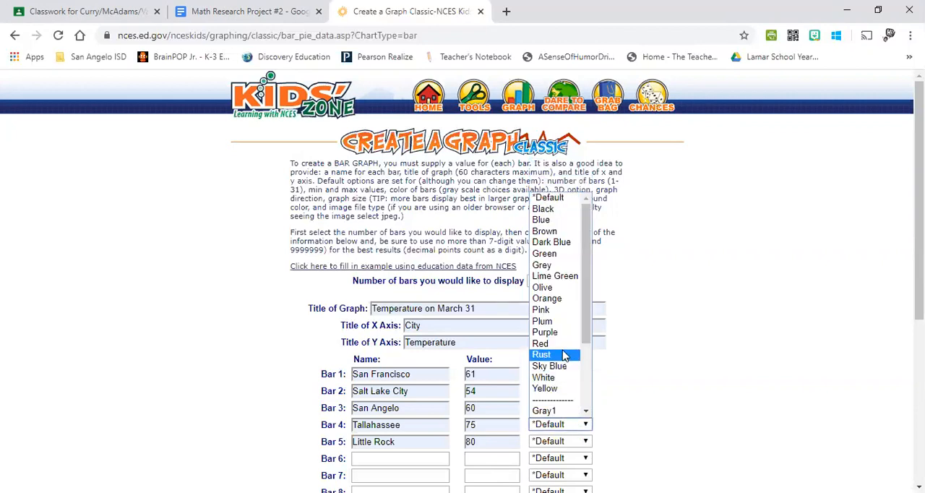
click(556, 300)
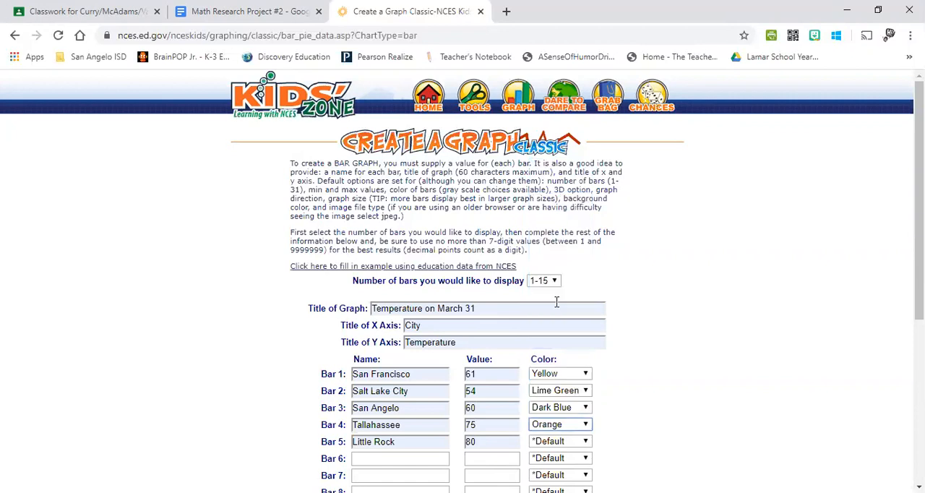
click(571, 442)
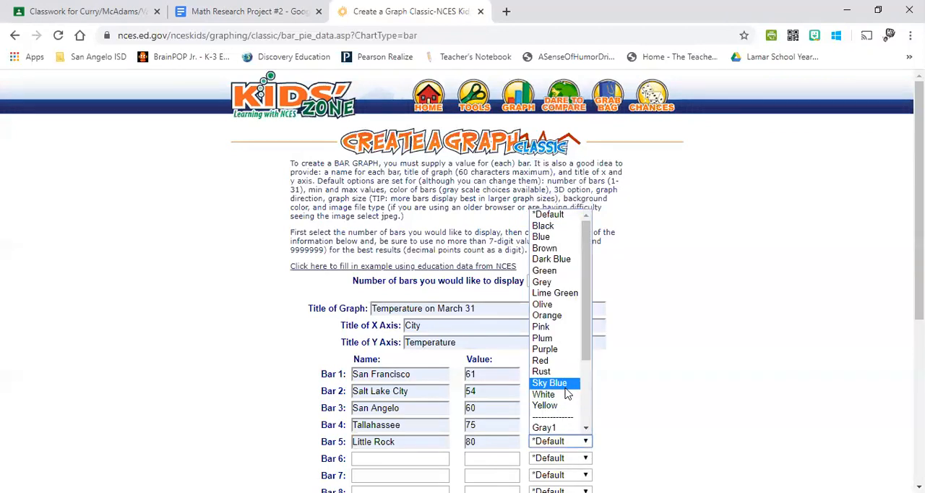
click(557, 350)
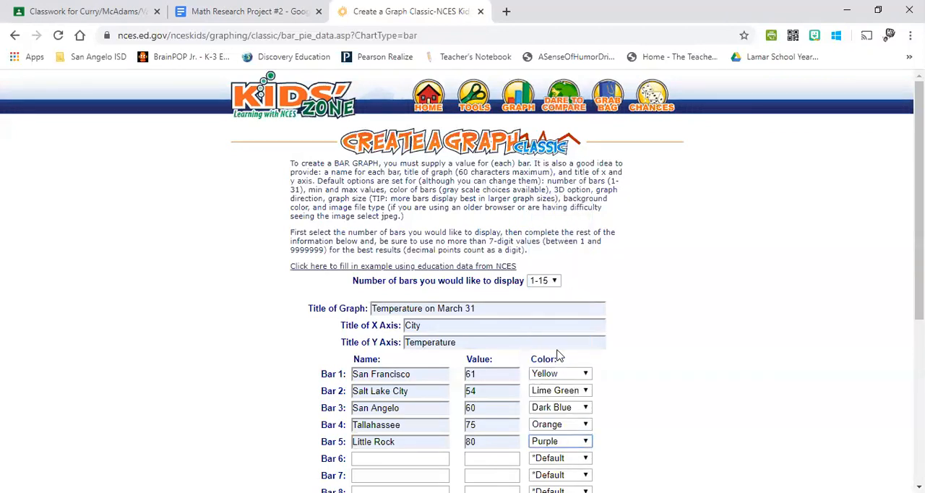
- Set the graph's minimum value to 0 and its maximum value to 110
scroll(557, 355, down, 3)
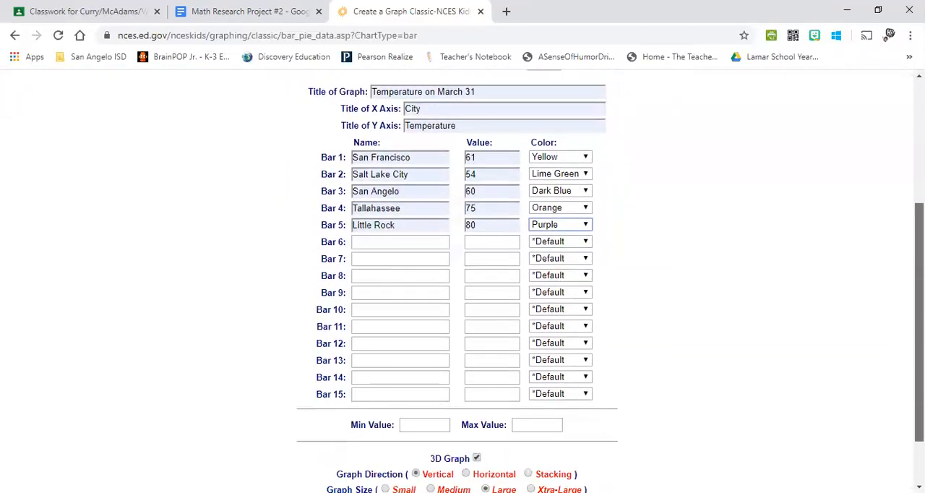
drag(919, 390, 919, 415)
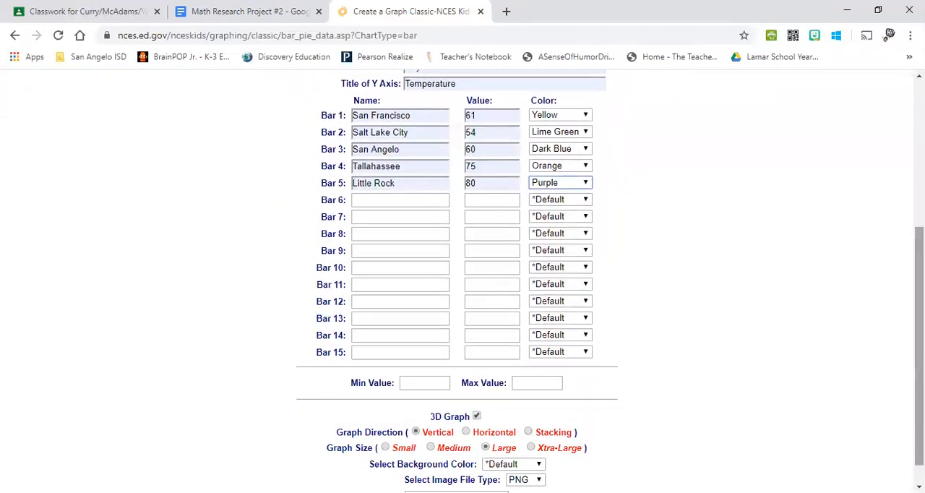
click(423, 383)
click(411, 408)
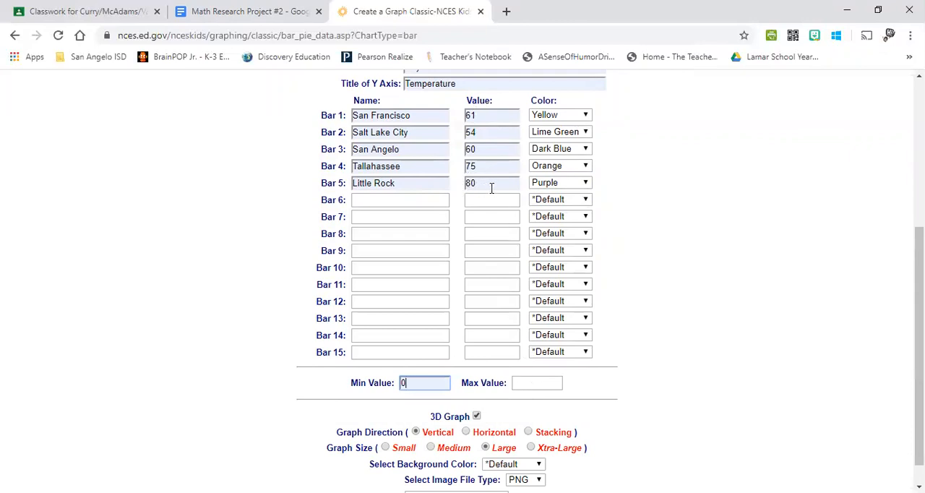
click(532, 385)
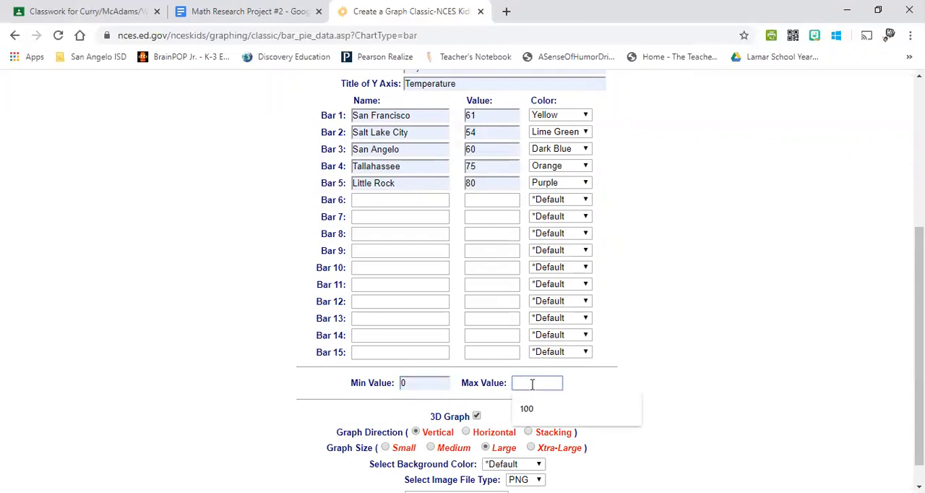
click(527, 409)
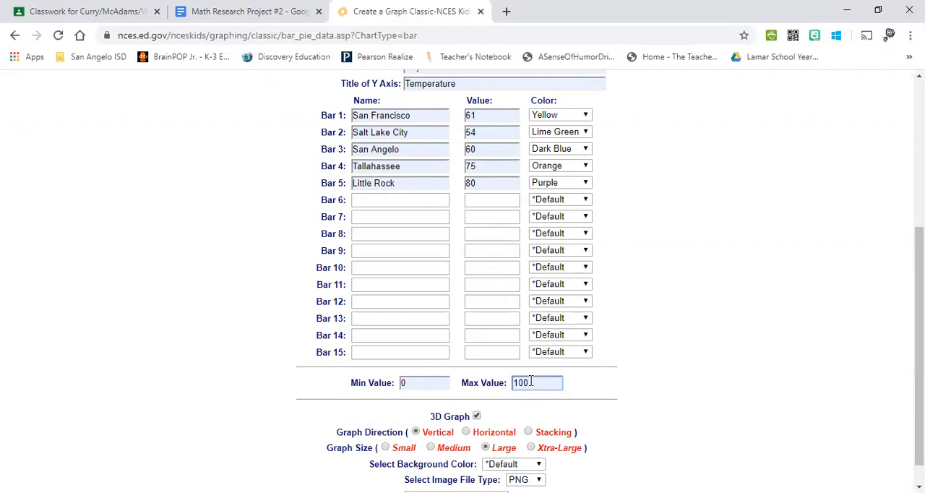
key(BackSpace)
key(BackSpace)
text(10)
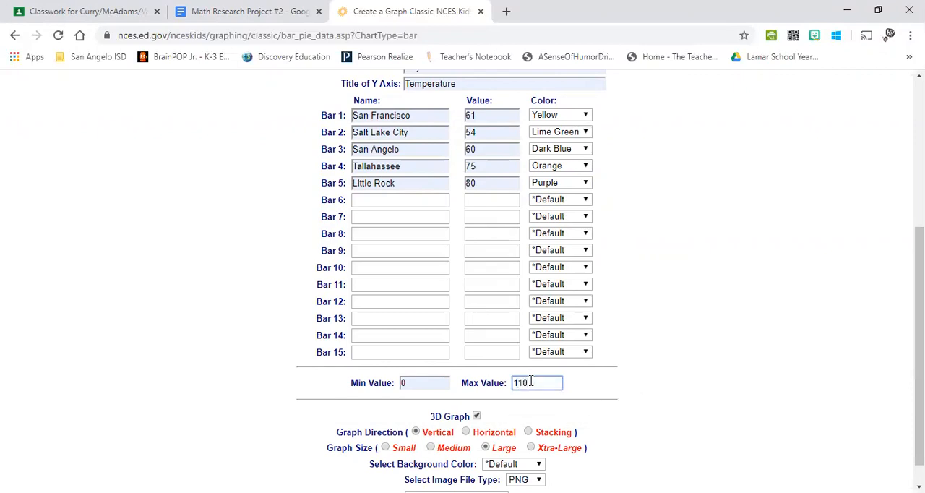
text(00)
- Create the printable graph with a maximum value of 100 and the Medium graph size
scroll(680, 429, down, 1)
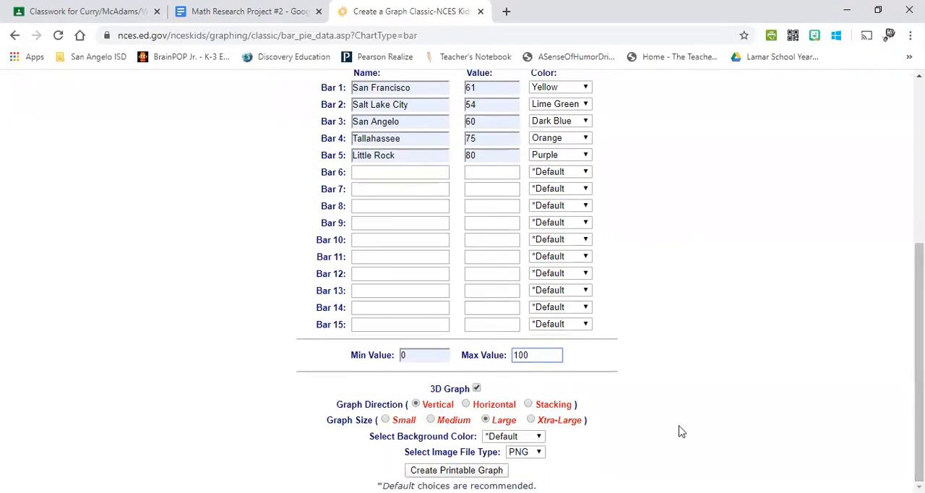
click(430, 421)
click(456, 471)
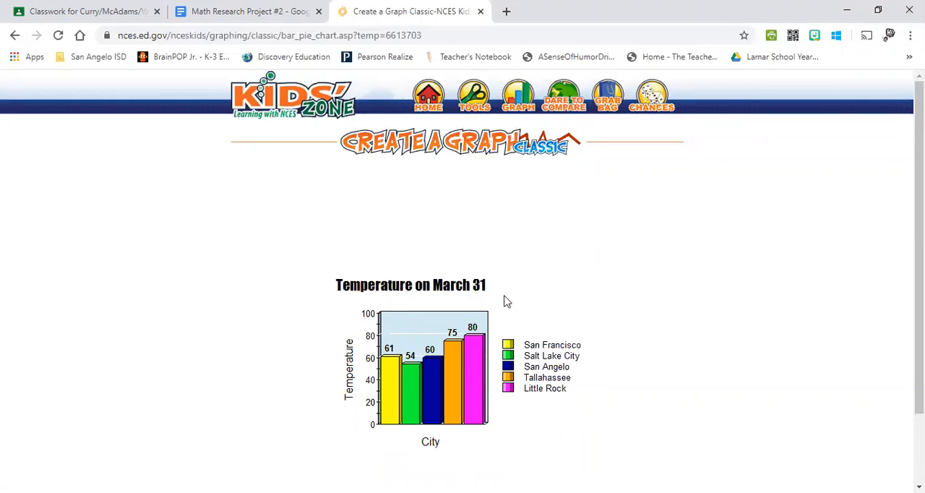
- Copy the finished graph image and switch to the Math Research Project #2 document in Google Docs
right_click(464, 297)
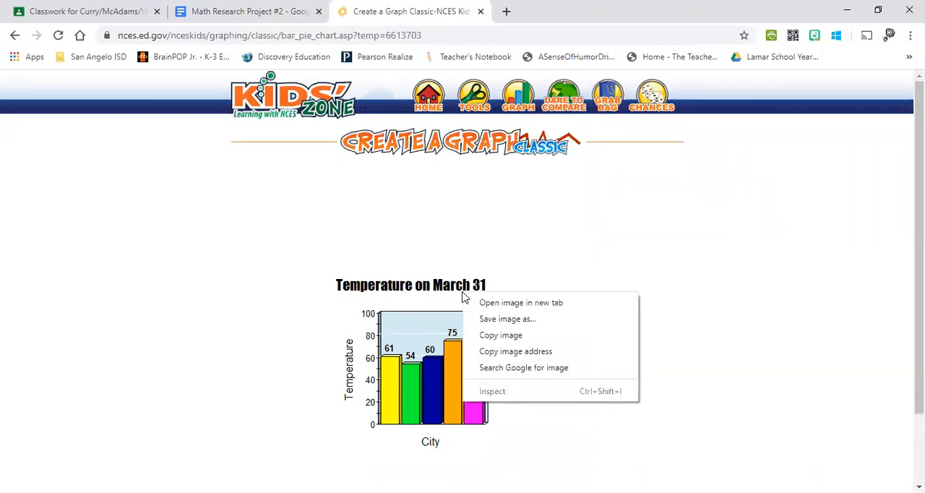
click(491, 335)
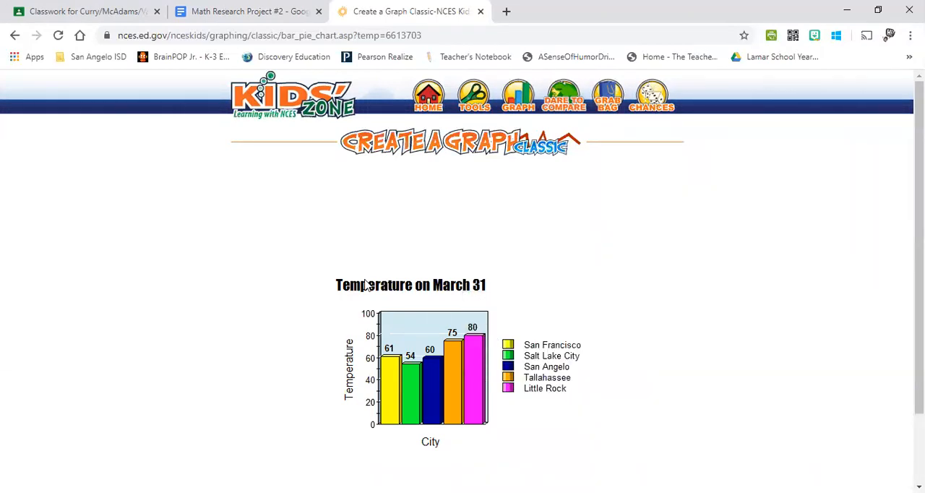
click(242, 13)
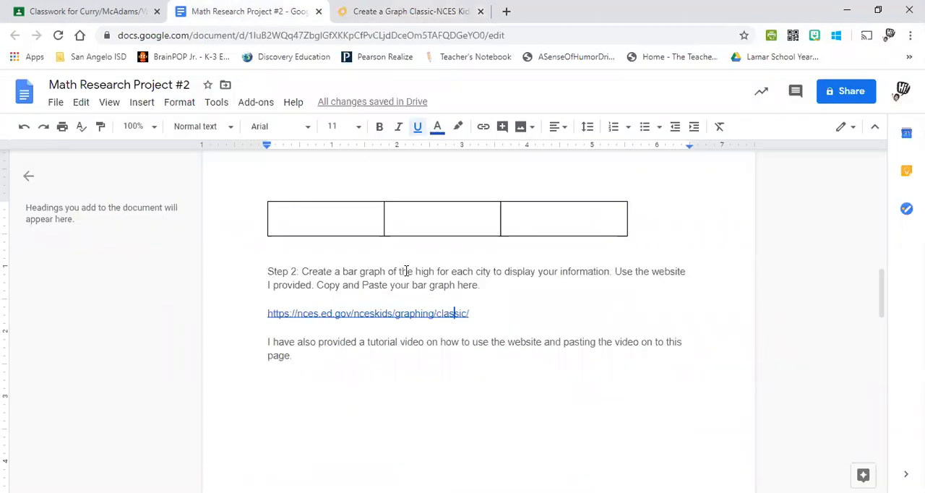
- Add three line breaks after the tutorial video note under Step 2 and paste the copied bar graph there
click(338, 358)
key(Return)
key(Return)
key(Return)
key(Return)
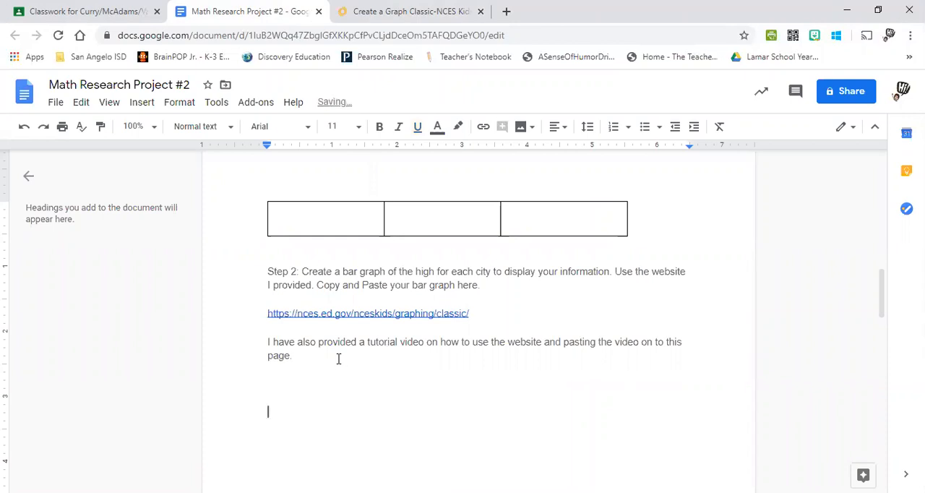
right_click(271, 416)
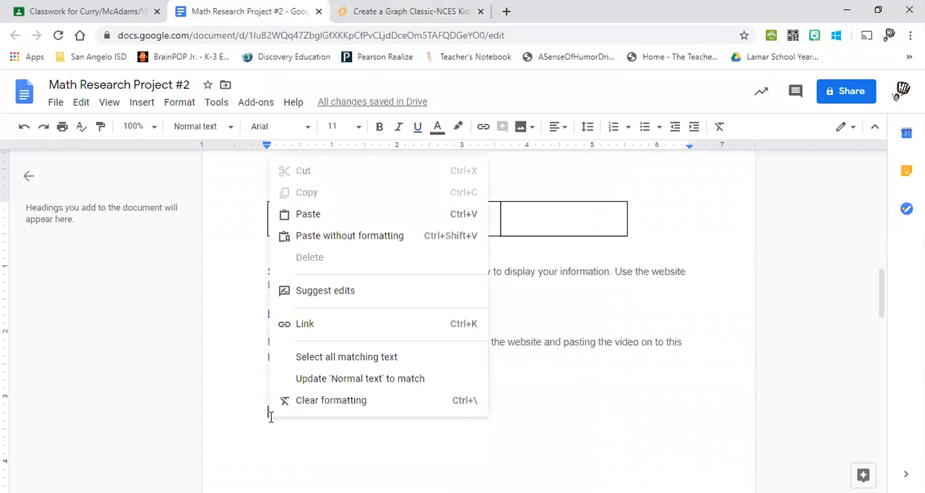
click(323, 217)
- Enlarge the pasted bar graph proportionally to about 5 inches wide, and return to the beginning of the document
click(425, 365)
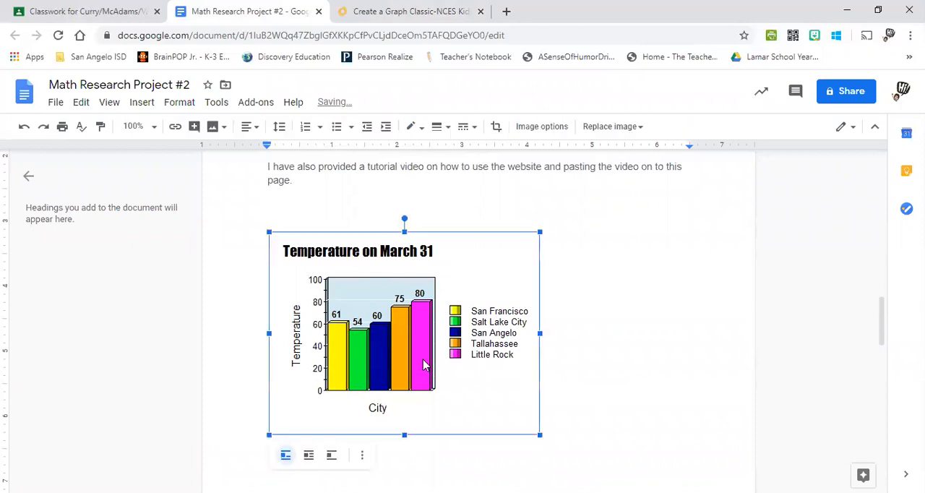
drag(539, 435, 597, 448)
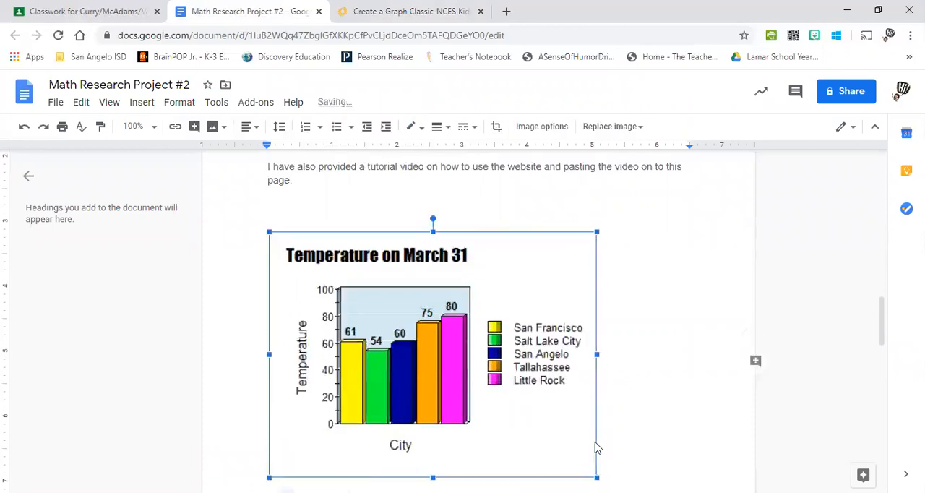
drag(597, 231, 592, 231)
drag(886, 312, 862, 145)
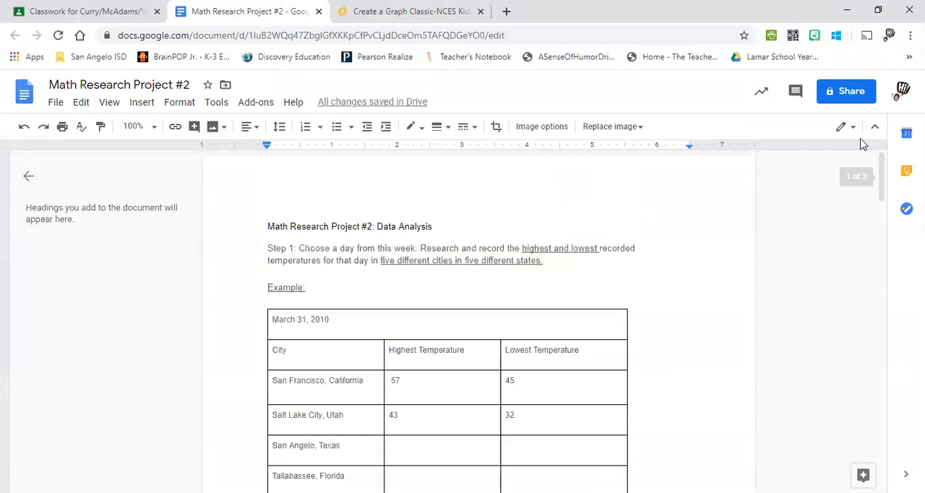